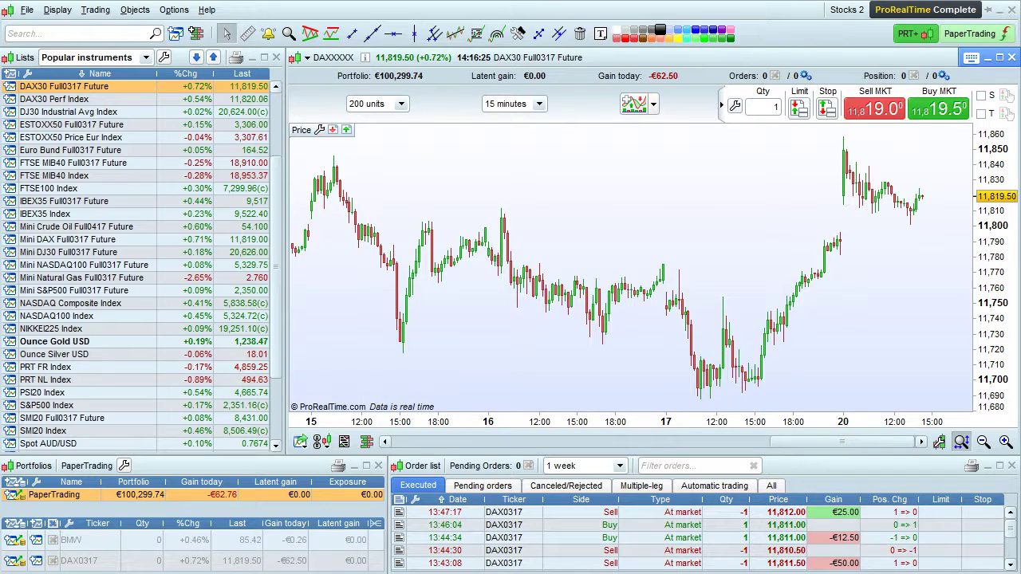
Open the Help menu over the DAX30 chart and look through its support entries
{"action": "left_click", "coordinate": [209, 10]}
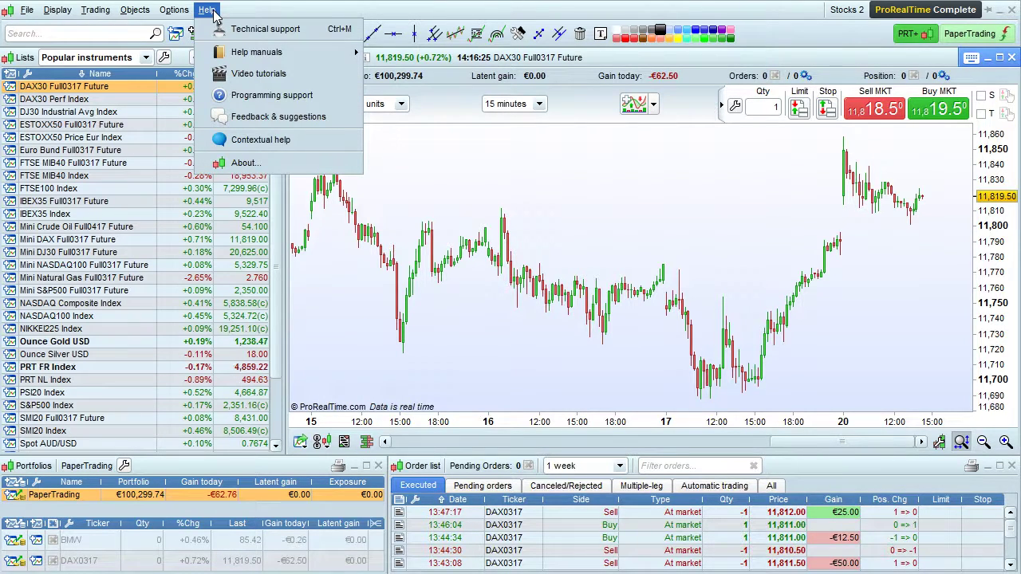
{"action": "mouse_move", "coordinate": [323, 62]}
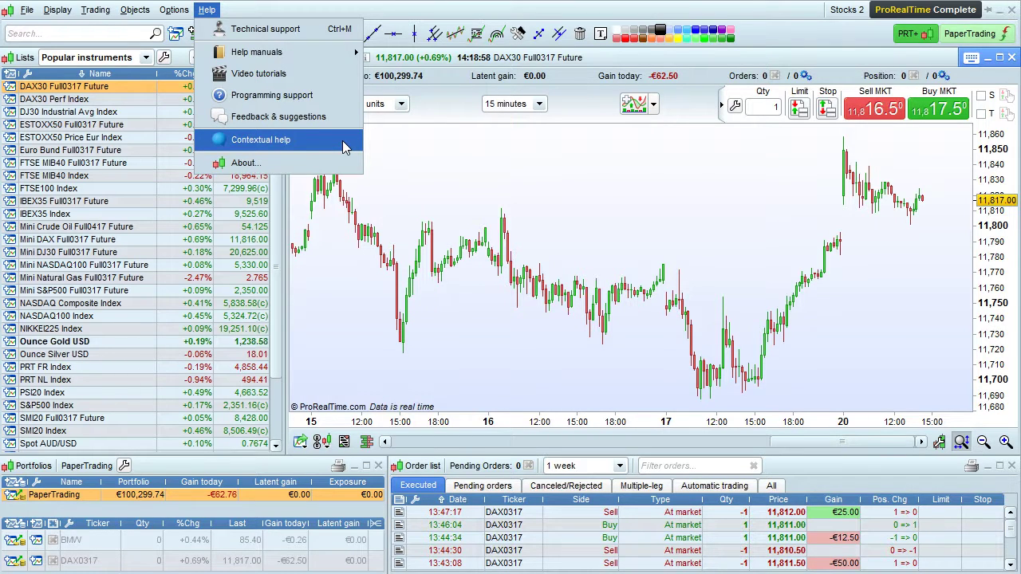
Dismiss the Help menu, then reopen it and launch Technical support
{"action": "left_click", "coordinate": [350, 214]}
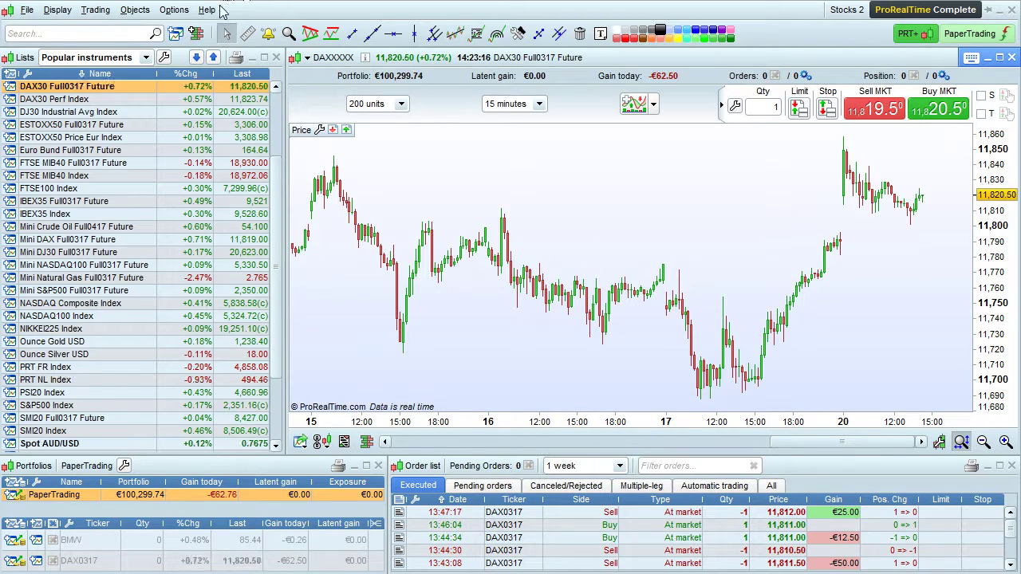
{"action": "left_click", "coordinate": [209, 10]}
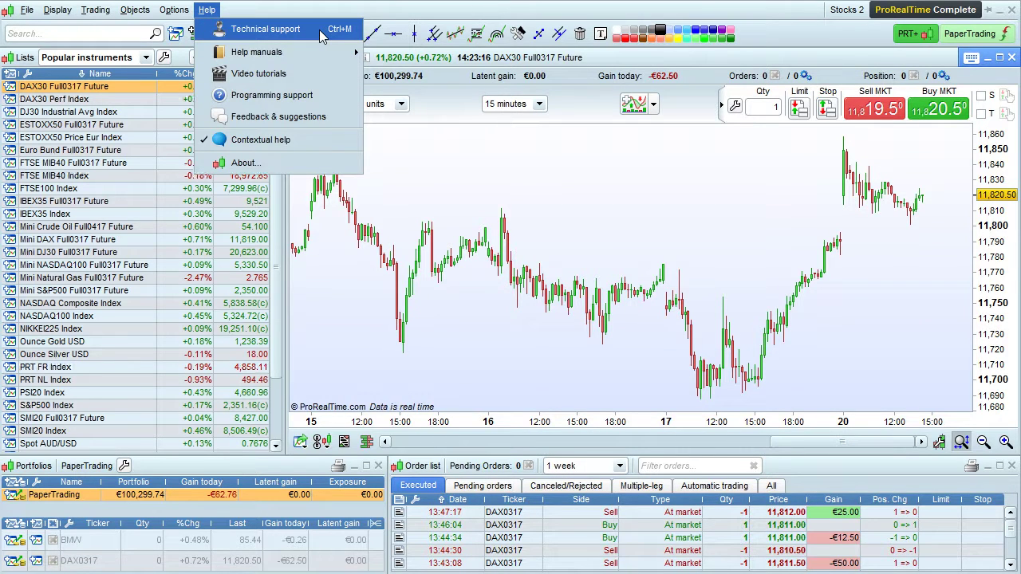
{"action": "left_click", "coordinate": [319, 32]}
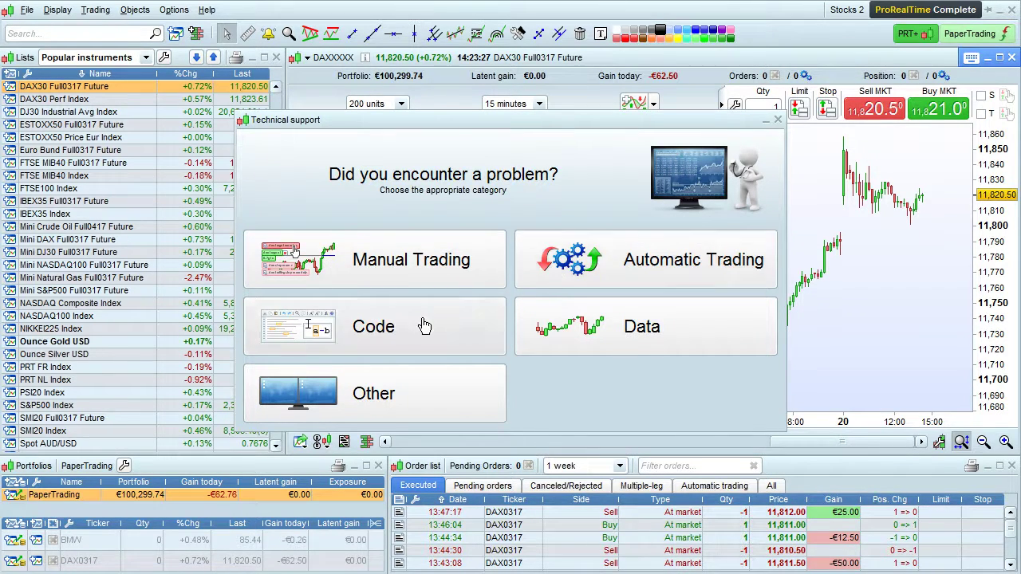
Choose the Other category and set the concerned window to 'Other window (specify below)'
{"action": "left_click", "coordinate": [448, 391]}
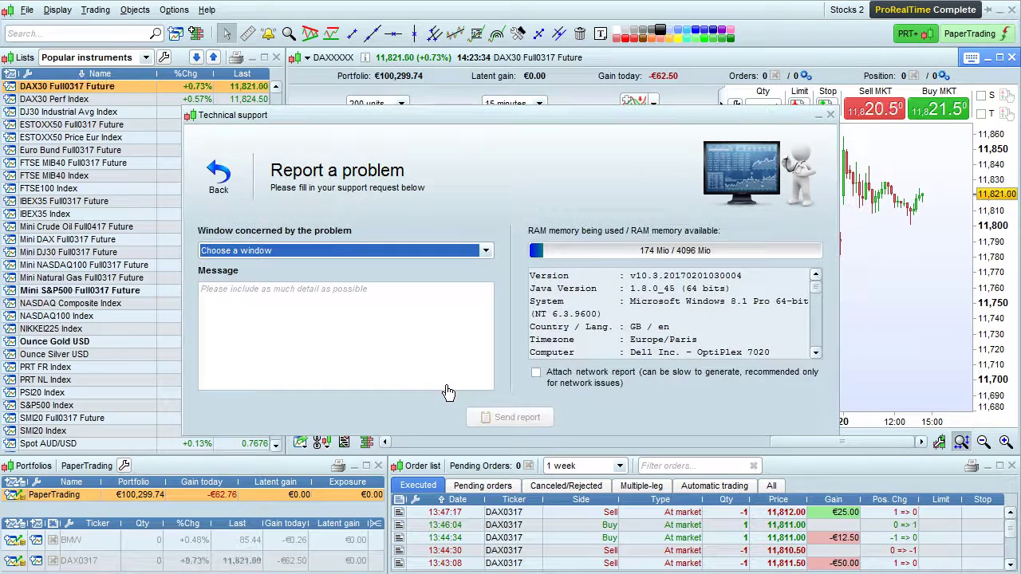
{"action": "left_click", "coordinate": [484, 252]}
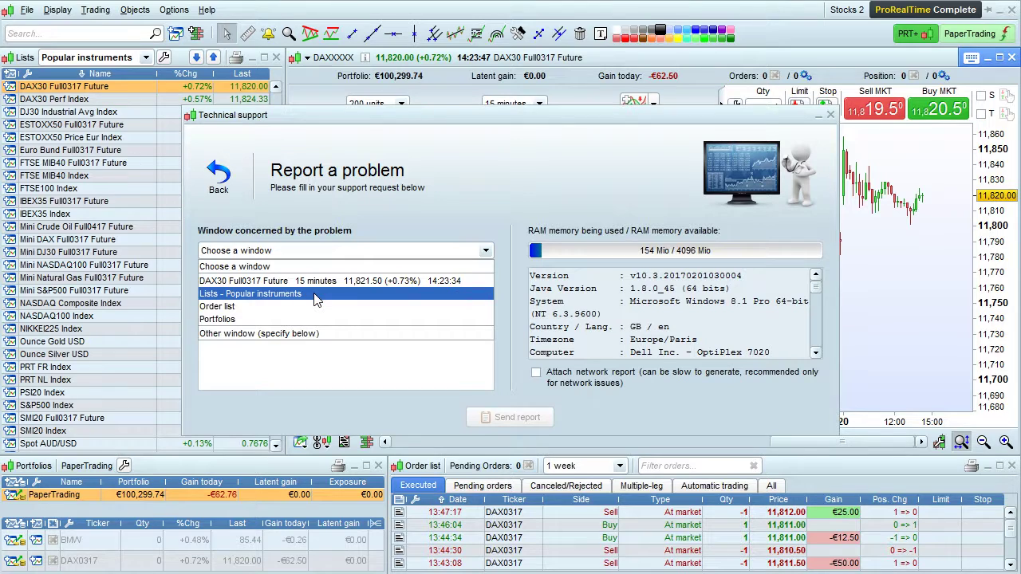
{"action": "left_click", "coordinate": [338, 334]}
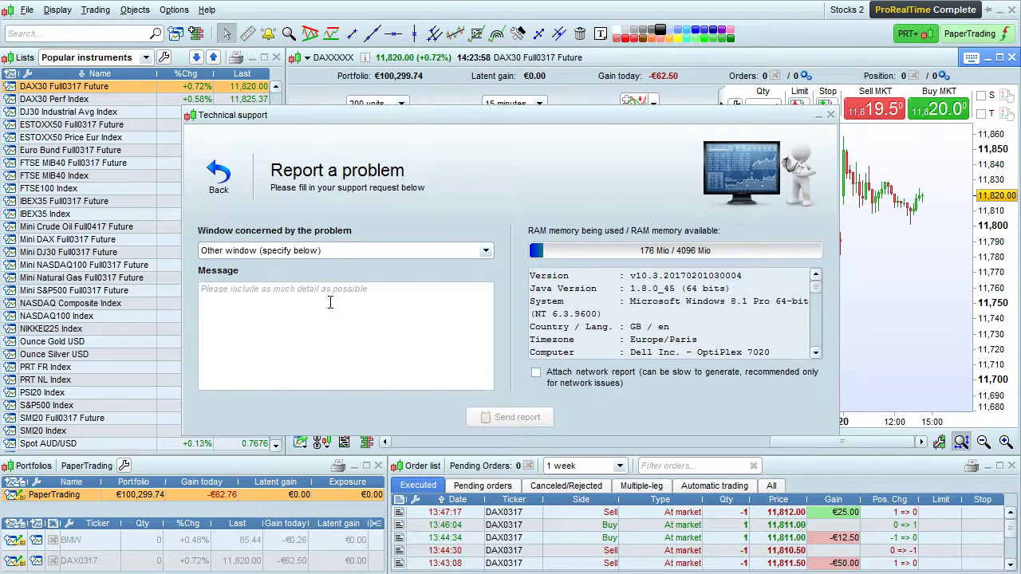
Tick Attach network report and start typing a problem description in the Message box
{"action": "left_click", "coordinate": [329, 303]}
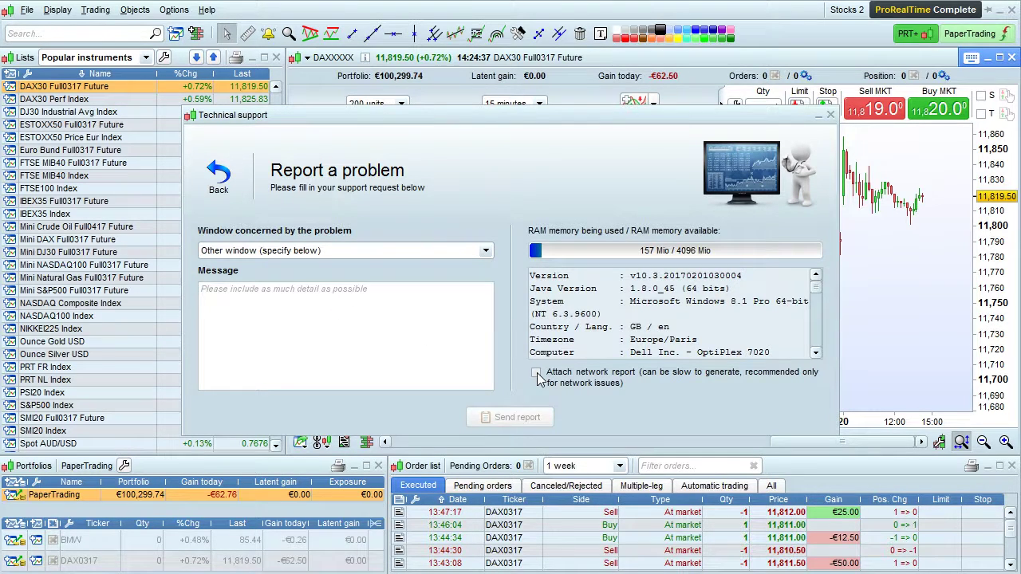
{"action": "left_click", "coordinate": [538, 375]}
{"action": "left_click", "coordinate": [349, 308]}
{"action": "type", "text": "desc"}
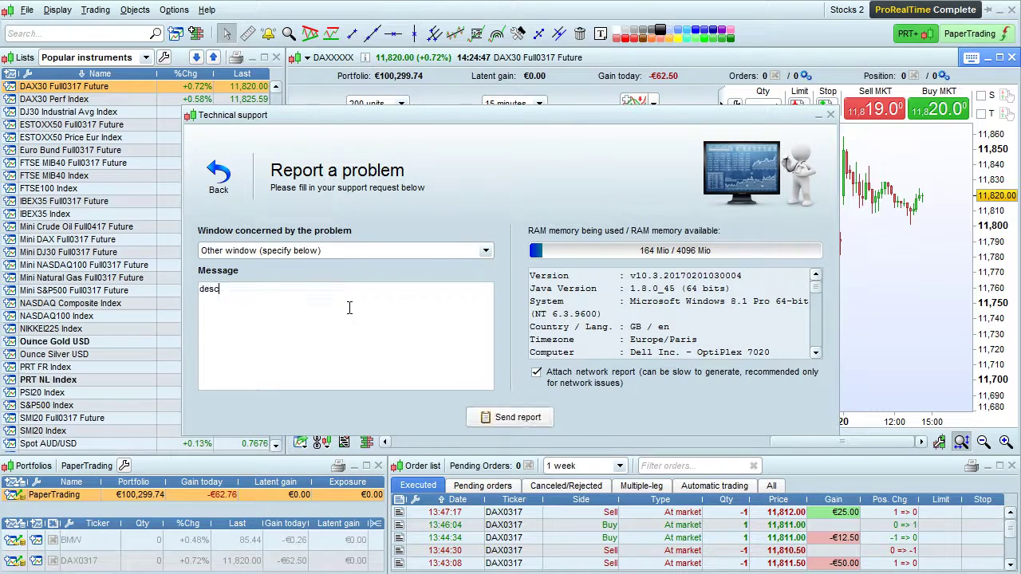
{"action": "type", "text": "ription of the rpo"}
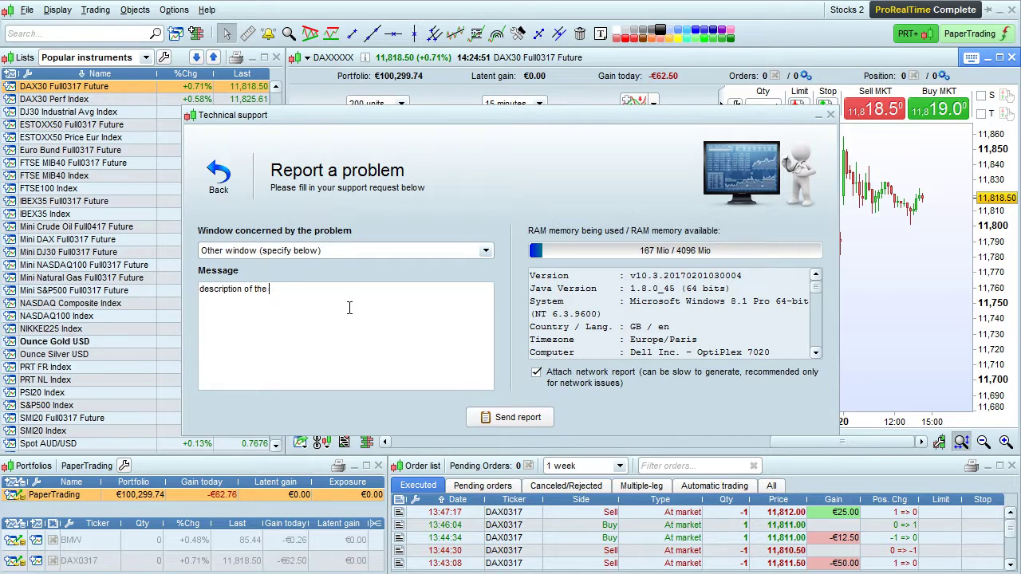
{"action": "key", "text": "BackSpace"}
{"action": "key", "text": "BackSpace"}
{"action": "key", "text": "BackSpace"}
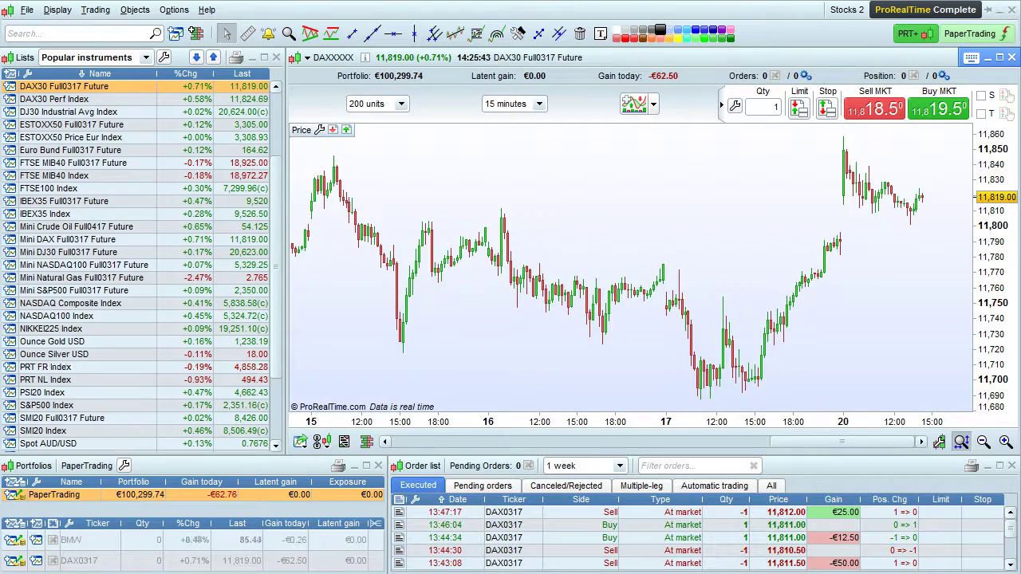
Reopen Technical support from the Help menu and pick the Other category again
{"action": "left_click", "coordinate": [209, 11]}
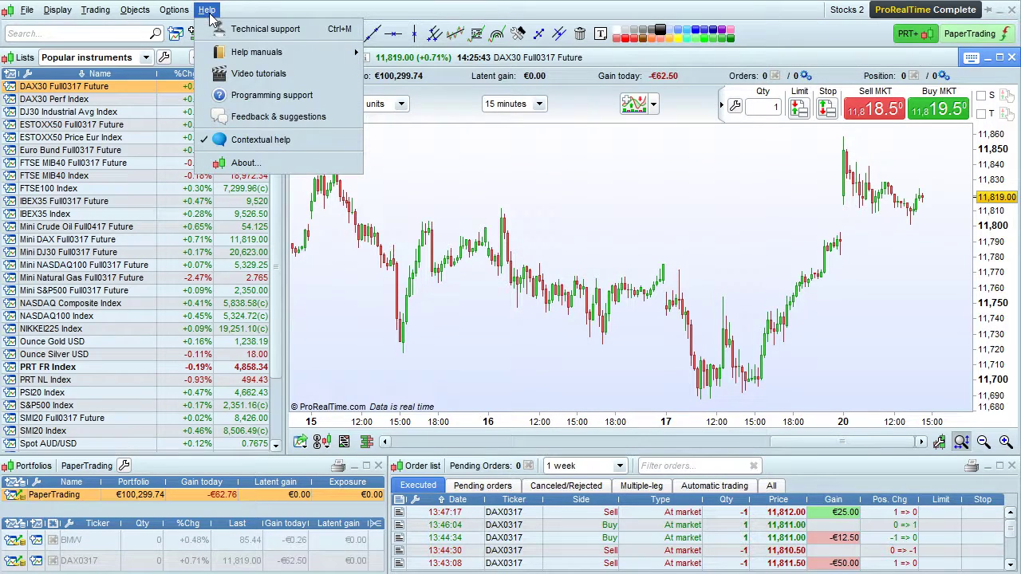
{"action": "left_click", "coordinate": [312, 37]}
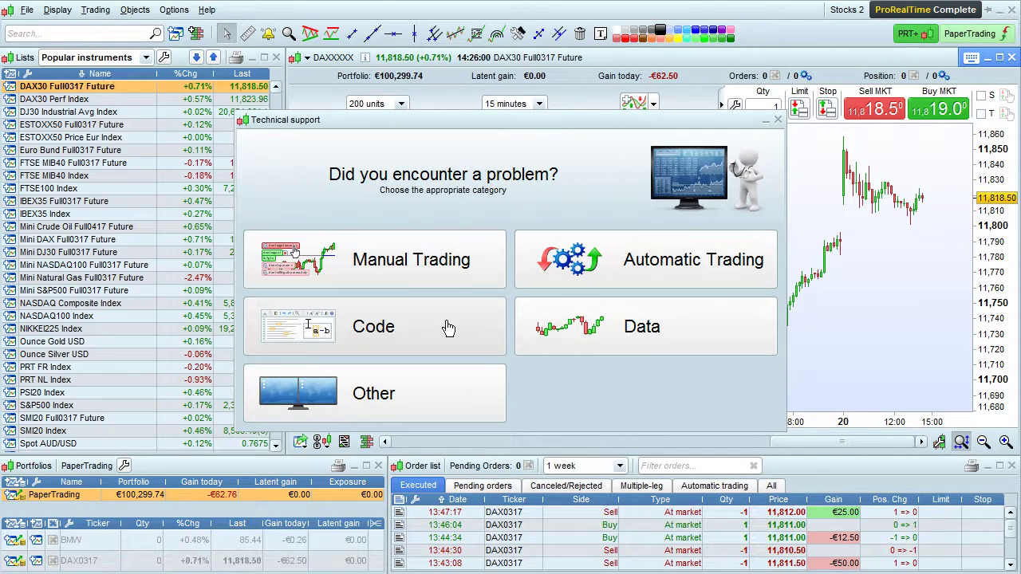
{"action": "left_click", "coordinate": [412, 398]}
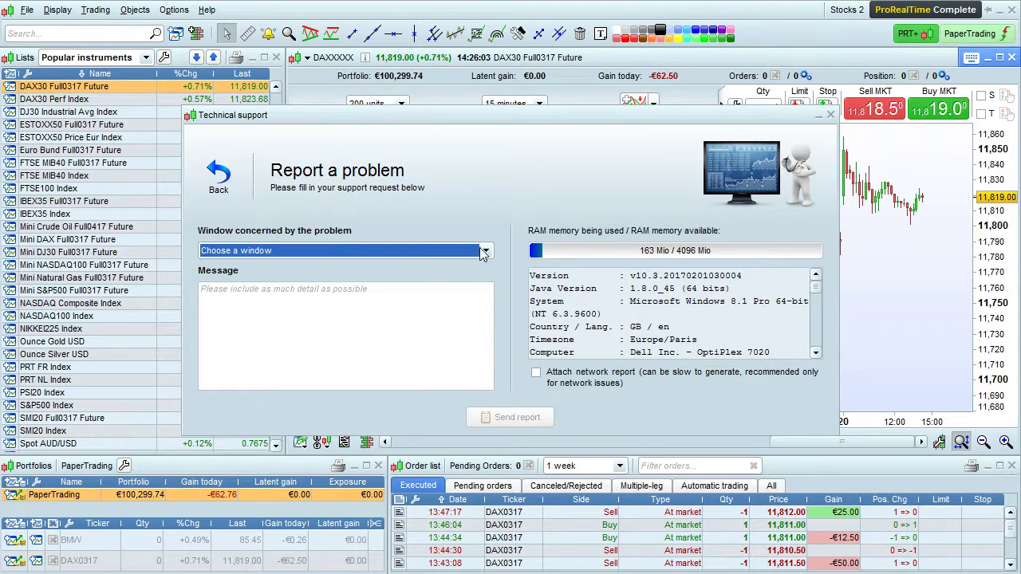
Set the concerned window to 'Other window (specify below)' and type 'Description of the problem' as the message
{"action": "left_click", "coordinate": [484, 252]}
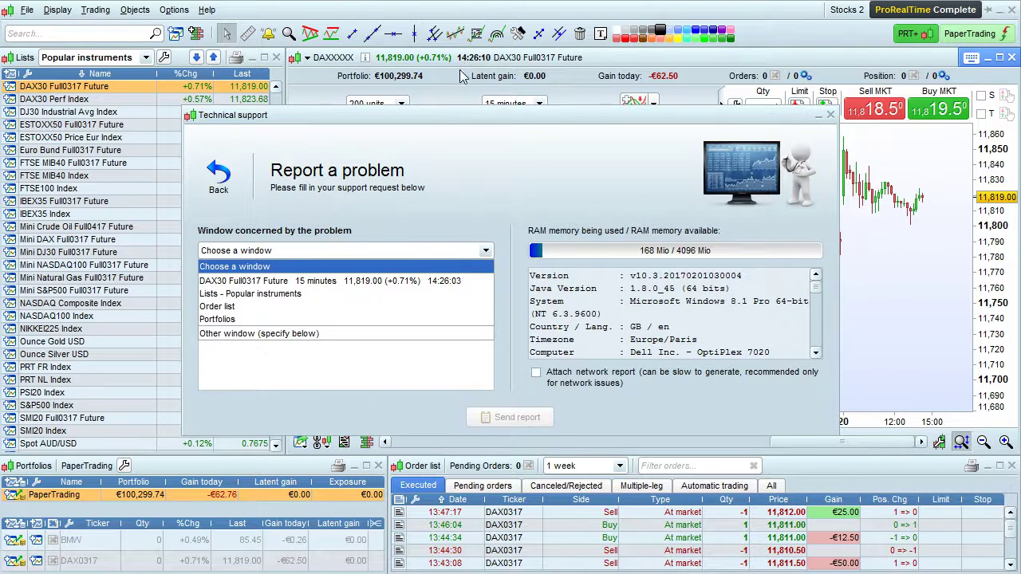
{"action": "left_click", "coordinate": [303, 335]}
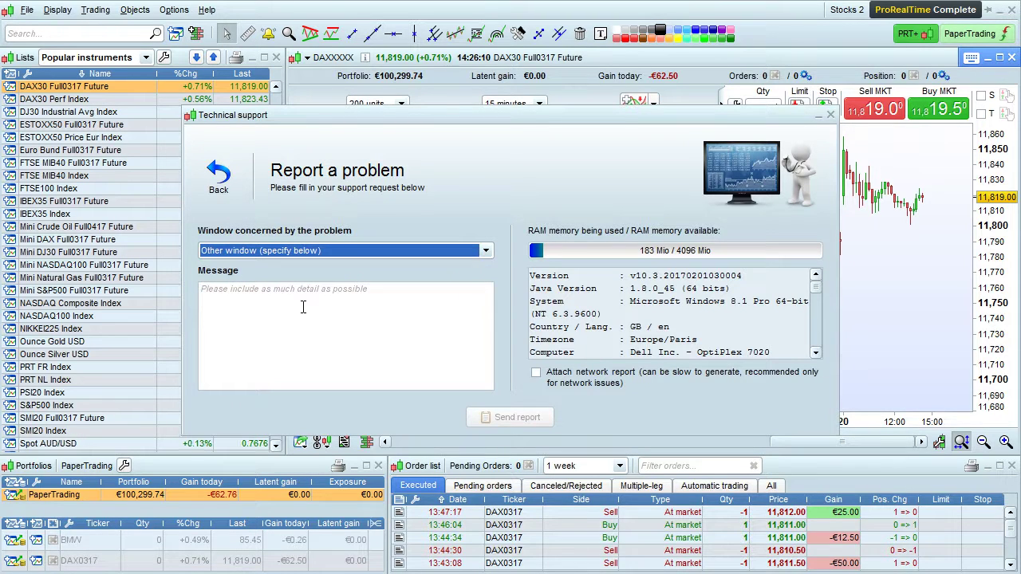
{"action": "left_click", "coordinate": [308, 311]}
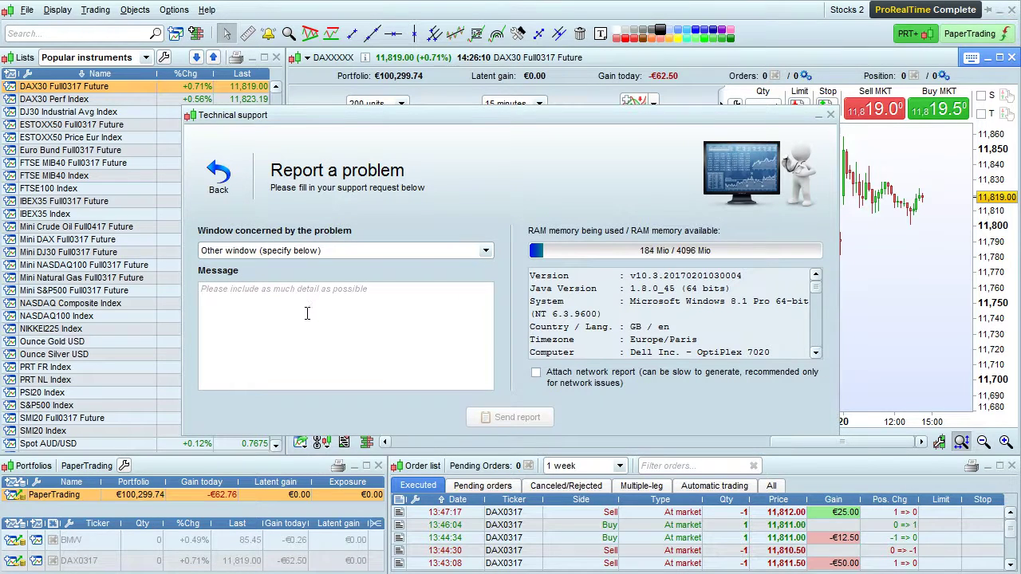
{"action": "type", "text": "D"}
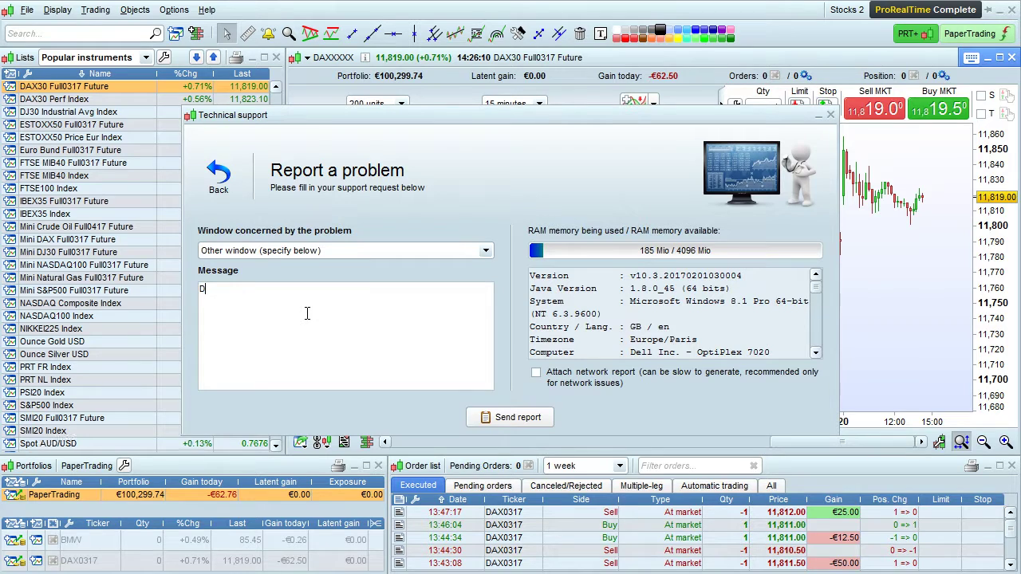
{"action": "type", "text": "escription of the problem."}
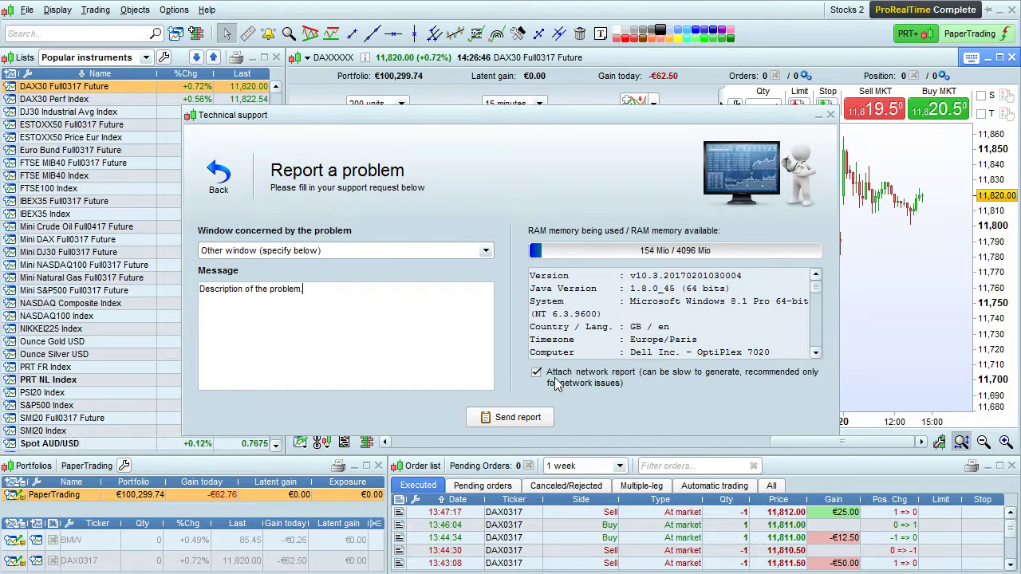
Send the problem report and close the thank-you confirmation
{"action": "left_click", "coordinate": [532, 422]}
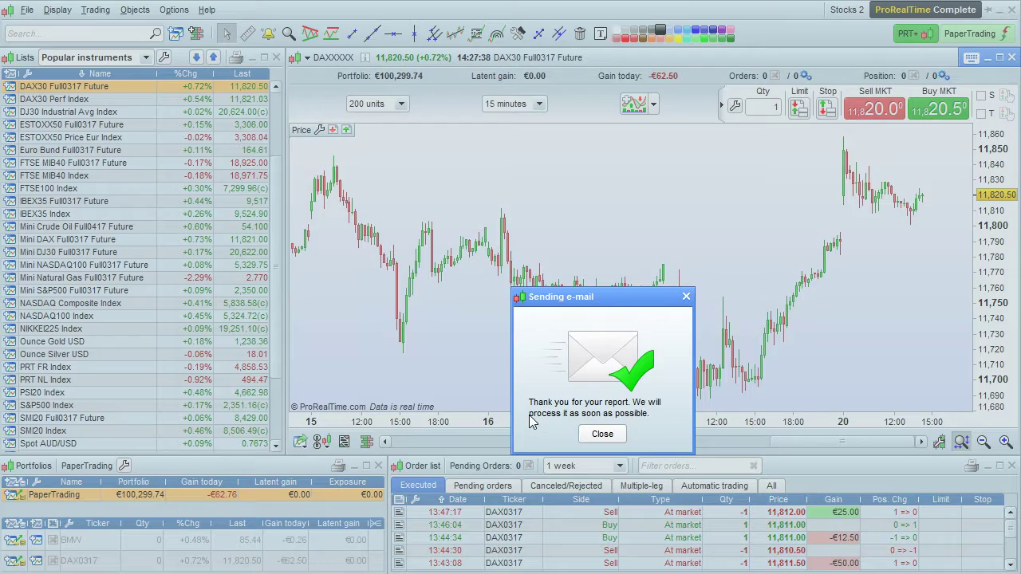
{"action": "left_click", "coordinate": [602, 434]}
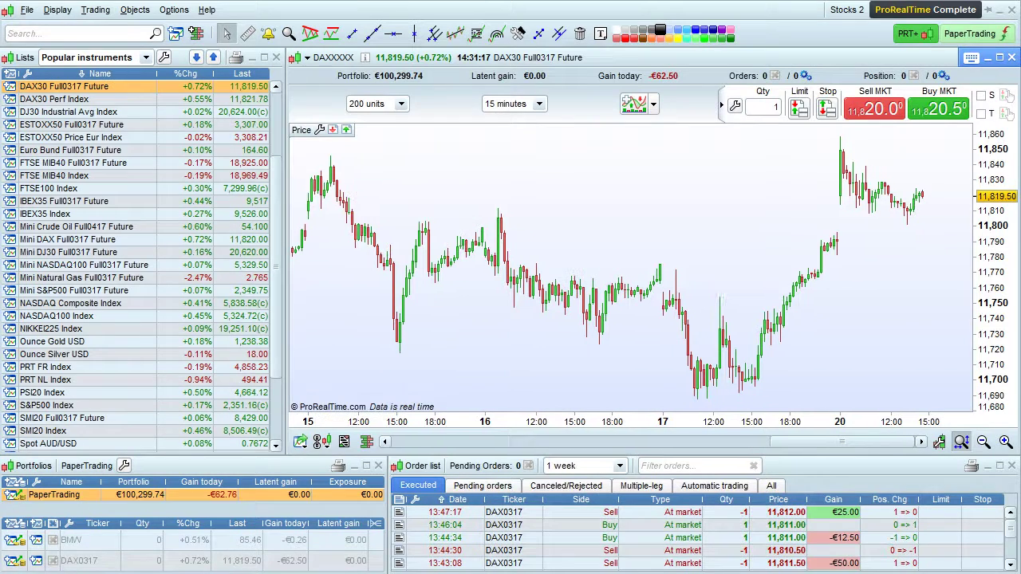
Start a new personal indicator from Indicators and trading systems management
{"action": "left_click", "coordinate": [635, 105]}
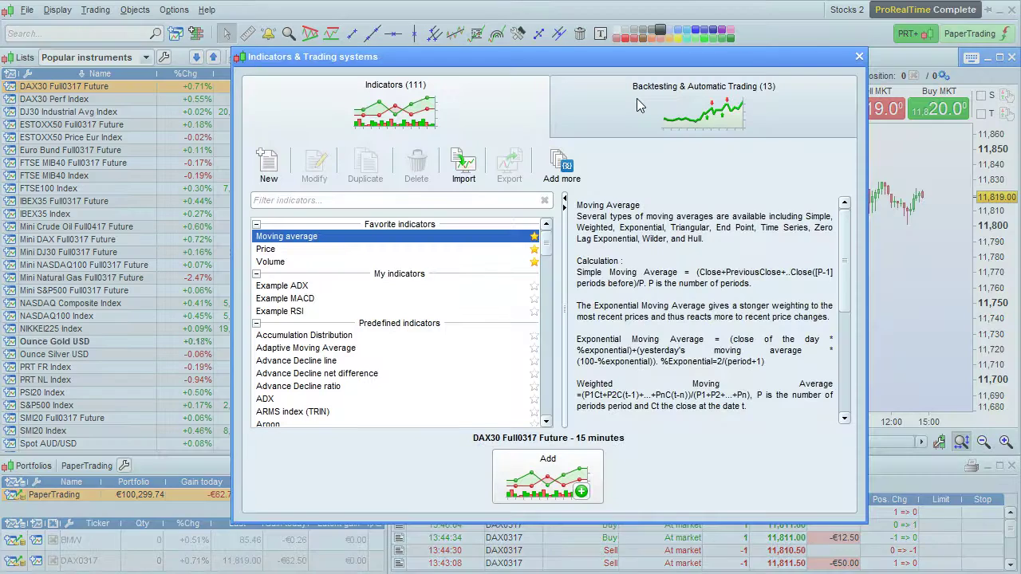
{"action": "left_click", "coordinate": [268, 166]}
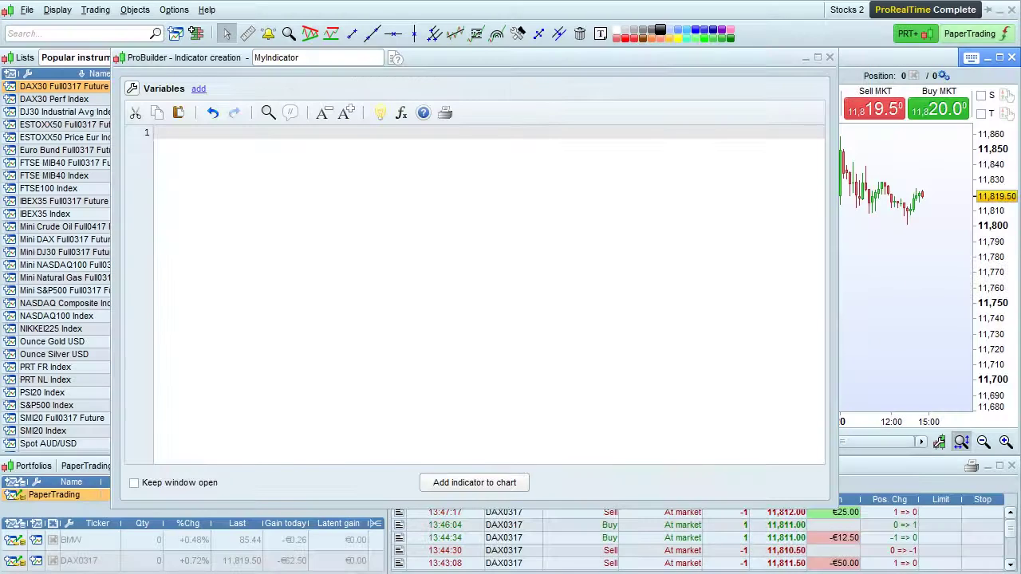
Insert the Bollinger+ function from ProRealTime indicators, giving BollingerUp[20](close) on line 1
{"action": "left_click", "coordinate": [401, 114]}
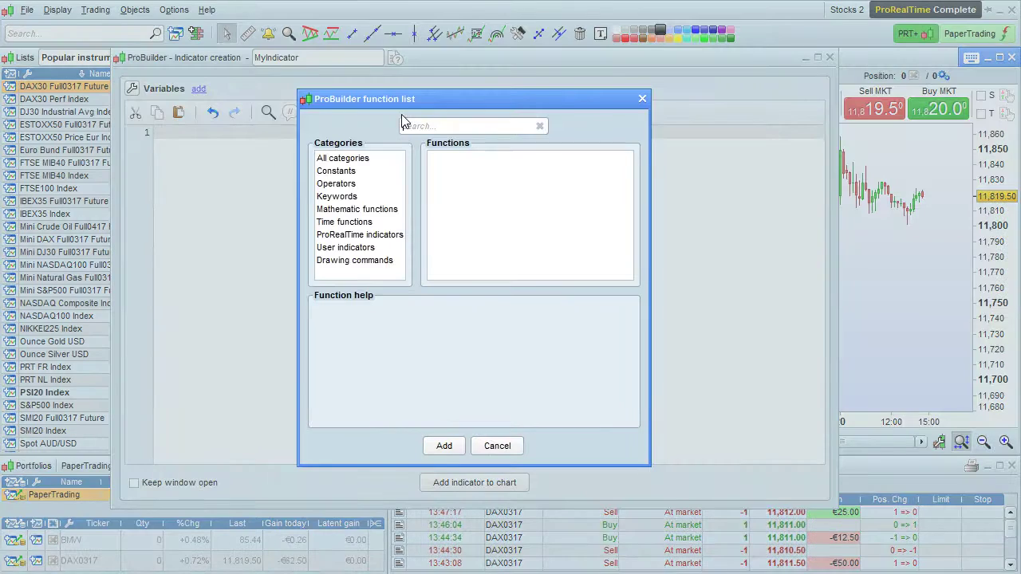
{"action": "left_click", "coordinate": [371, 164]}
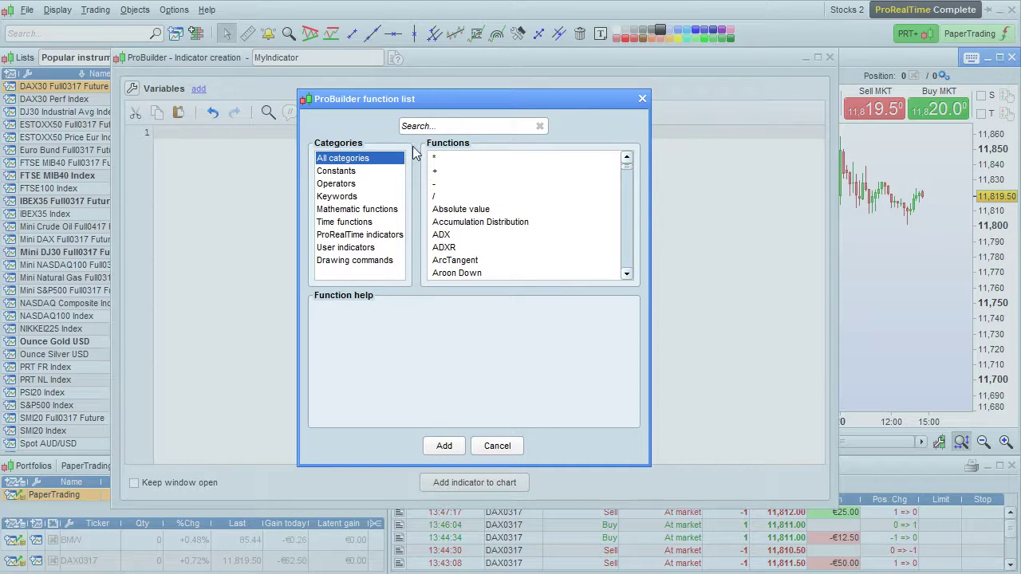
{"action": "left_click", "coordinate": [357, 239]}
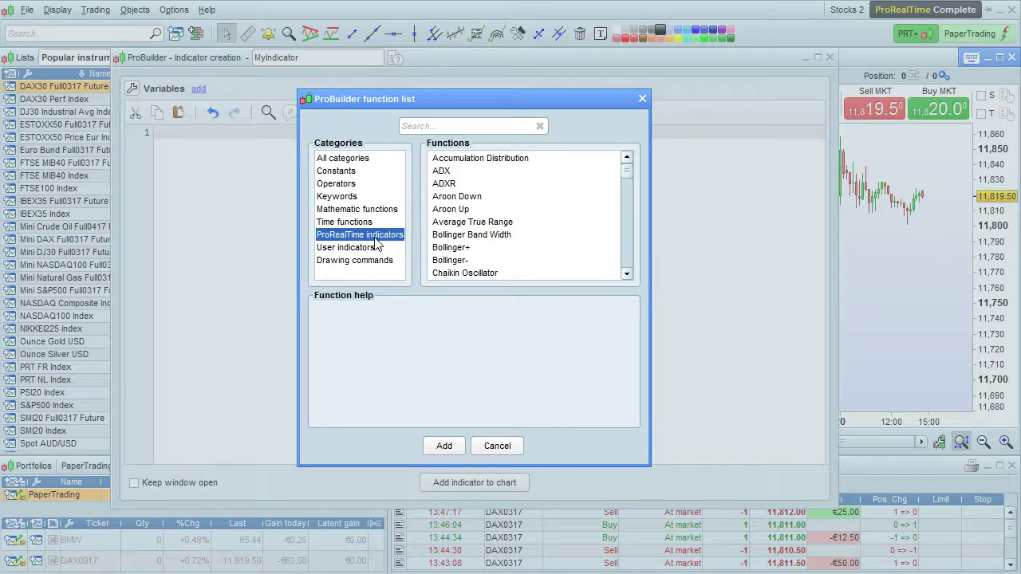
{"action": "left_click", "coordinate": [478, 247]}
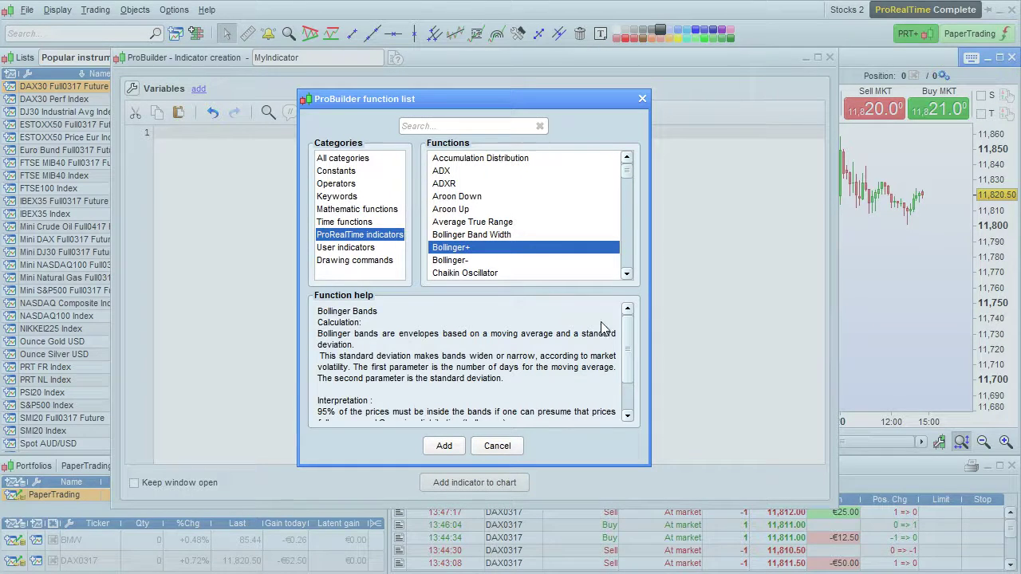
{"action": "scroll", "coordinate": [630, 329], "scroll_direction": "down", "scroll_amount": 4}
{"action": "scroll", "coordinate": [621, 323], "scroll_direction": "up", "scroll_amount": 4}
{"action": "scroll", "coordinate": [618, 343], "scroll_direction": "down", "scroll_amount": 4}
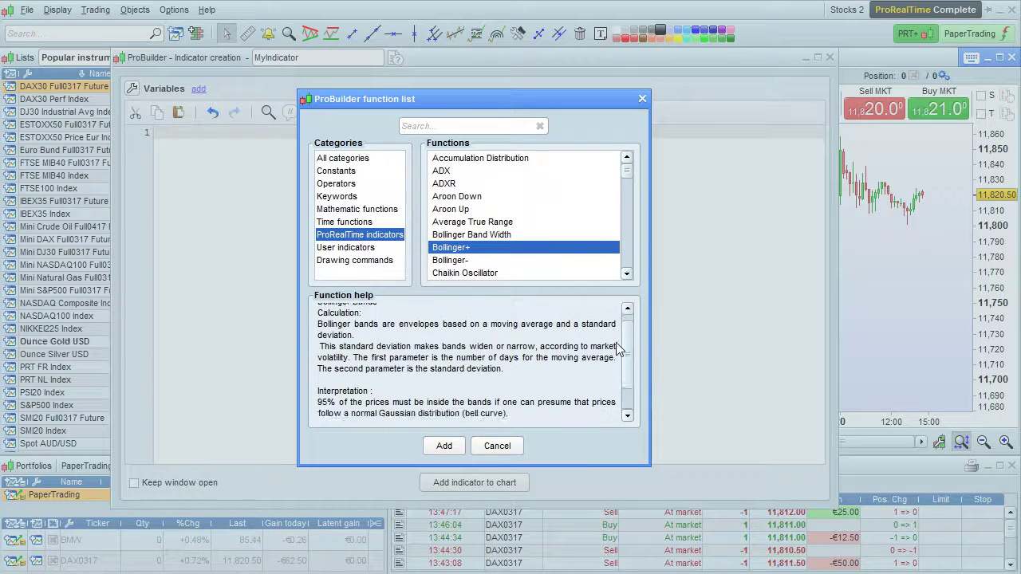
{"action": "left_click", "coordinate": [444, 446]}
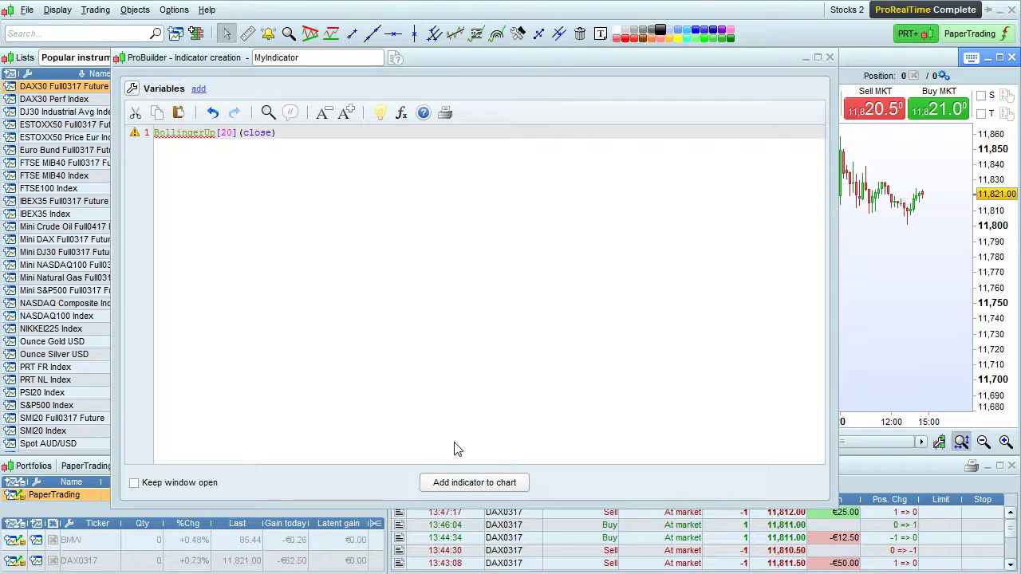